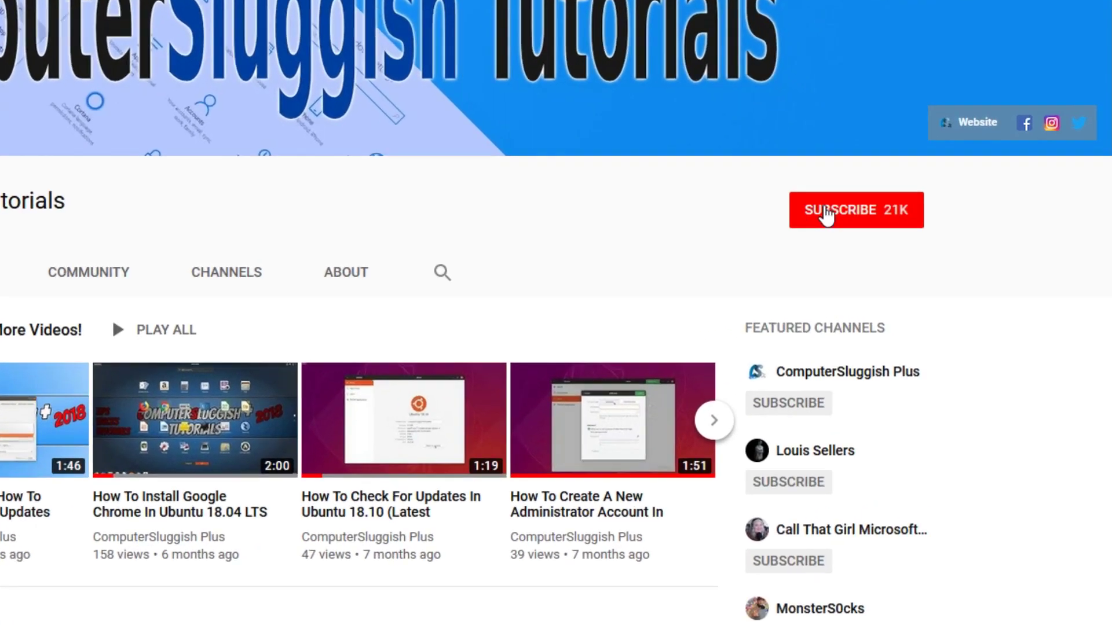
Subscribe to the tutorials channel on YouTube and set its bell to all notifications.
left_click(868, 217)
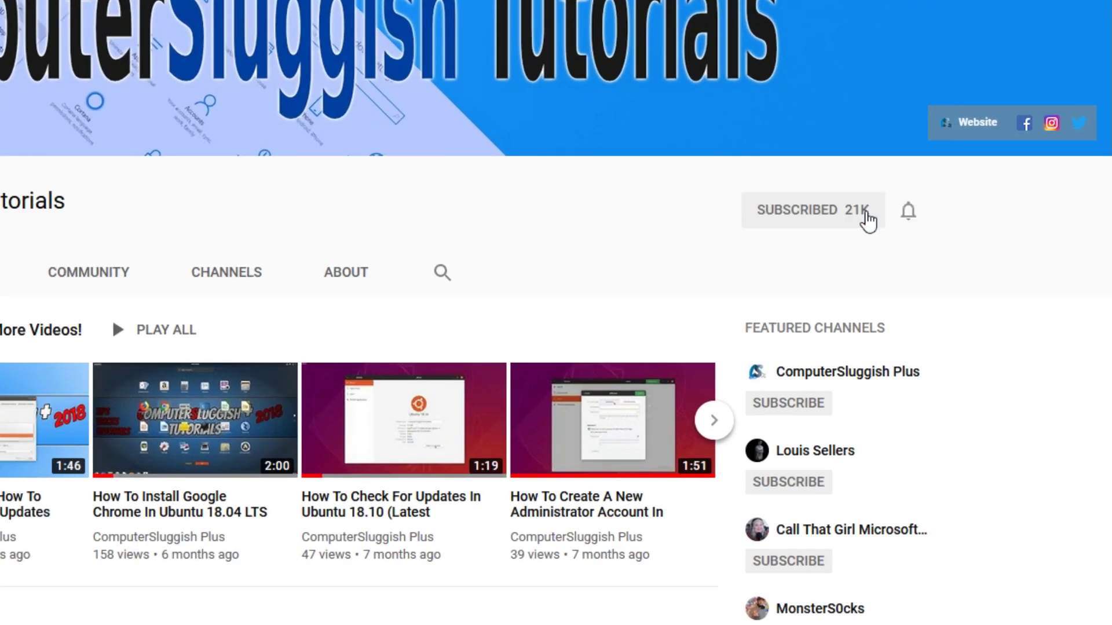
left_click(909, 212)
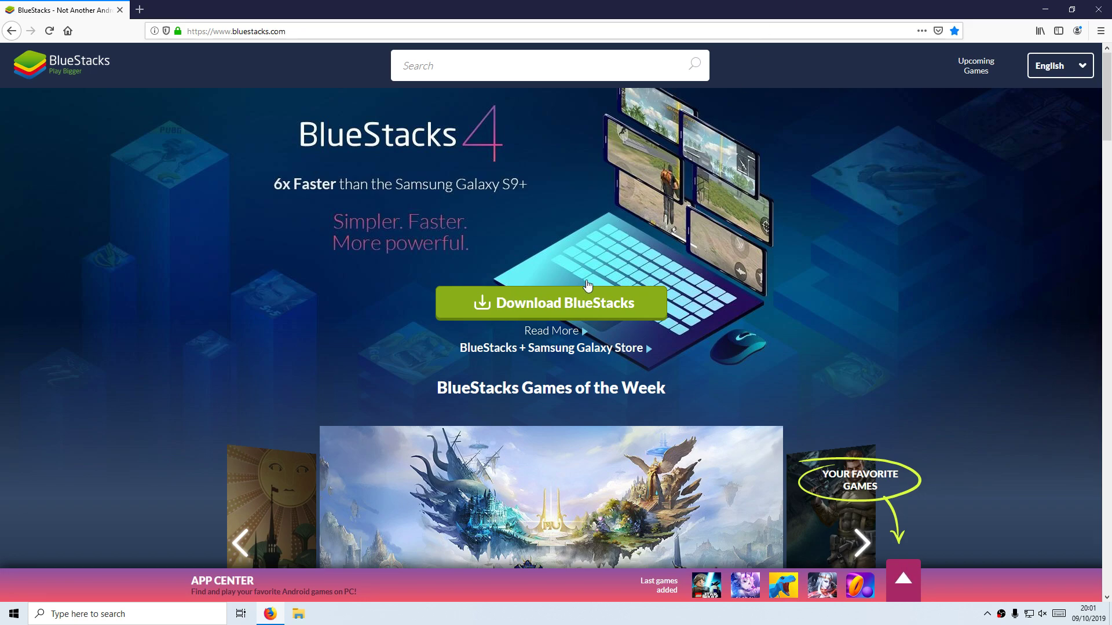
Download and save the BlueStacks installer, then run it past the security warning.
left_click(590, 306)
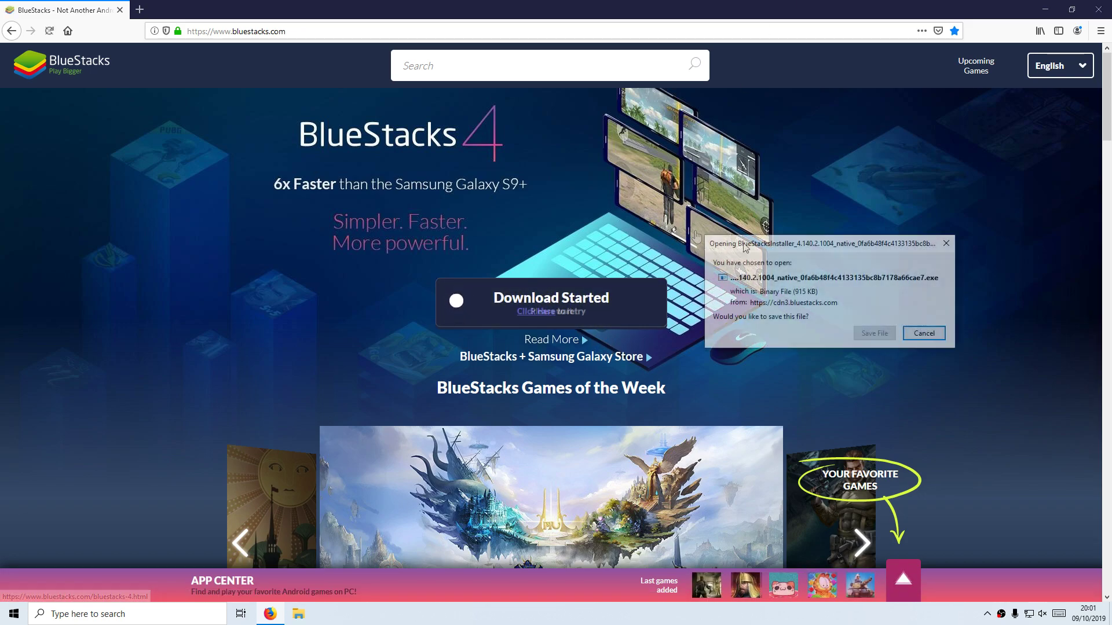
left_click(873, 333)
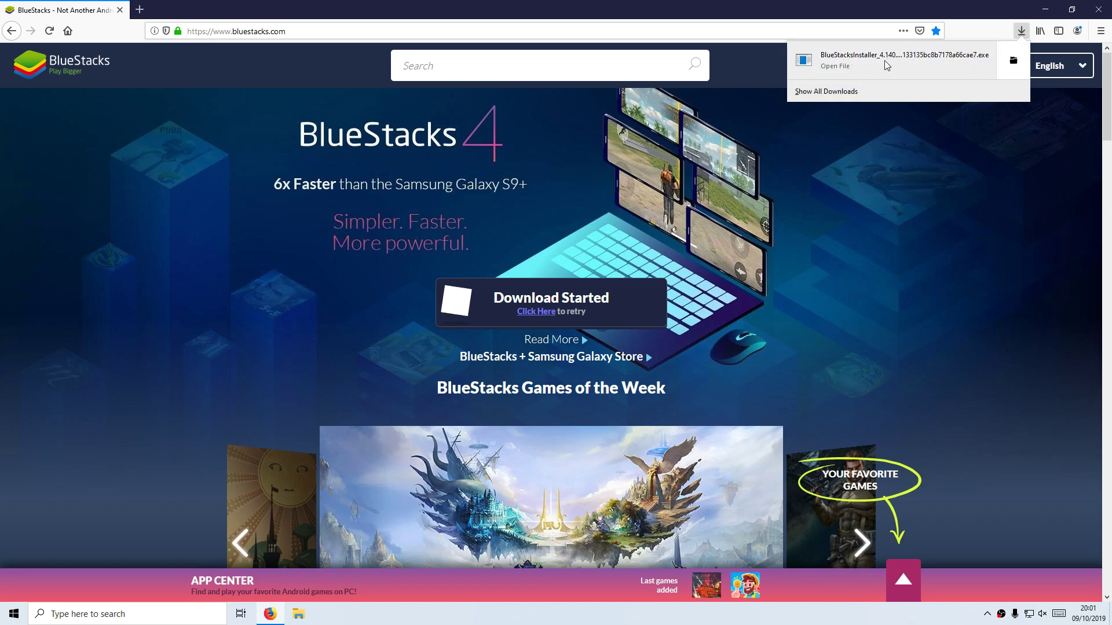
left_click(884, 60)
left_click(599, 321)
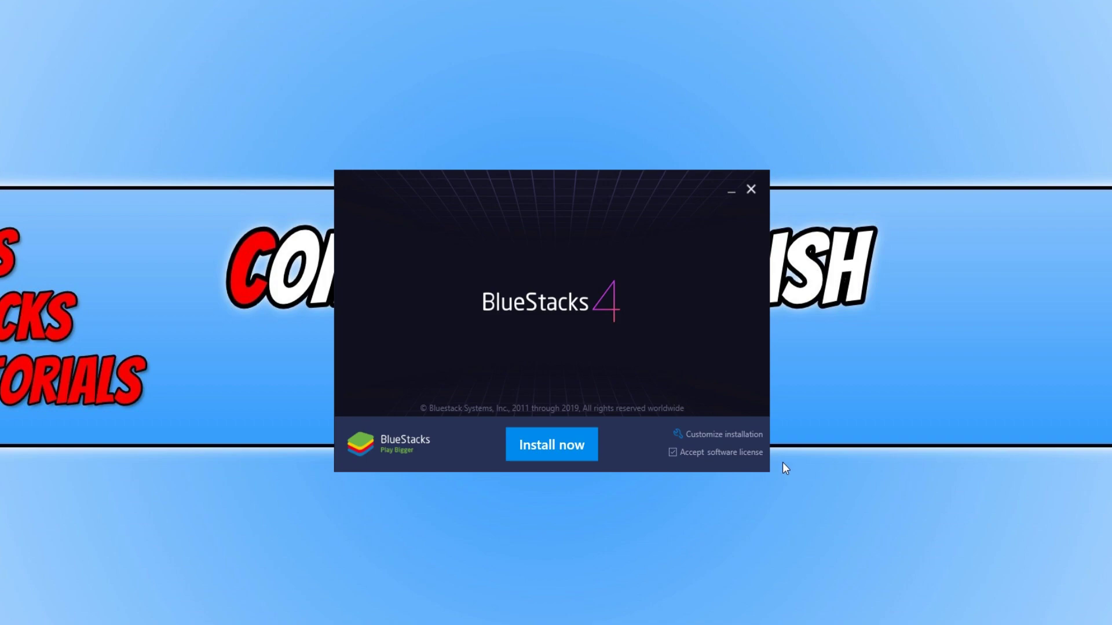
Install BlueStacks 4 with the C:\ProgramData\BlueStacks data path and let it boot.
left_click(738, 435)
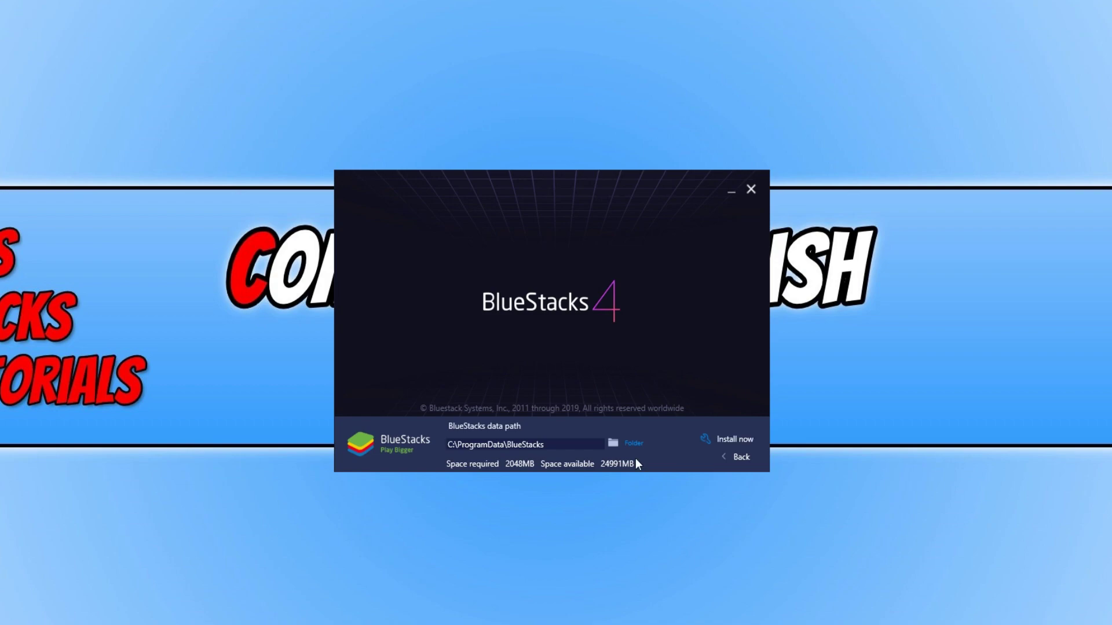
left_click(741, 439)
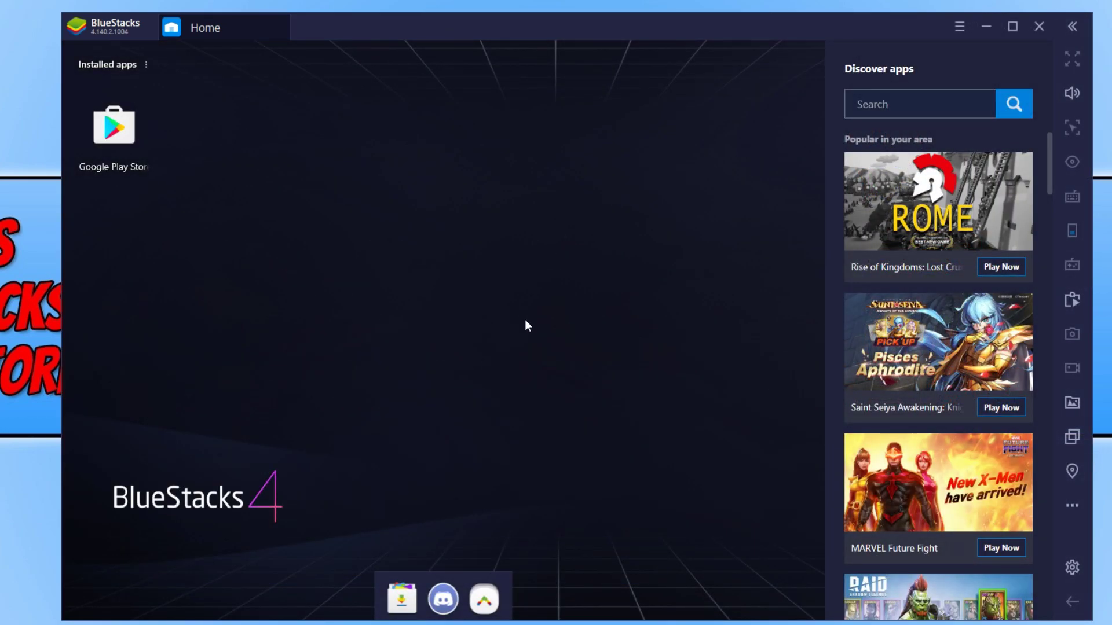
Search App Center for 'call of duty' and start installing Call of Duty: Mobile.
left_click(402, 600)
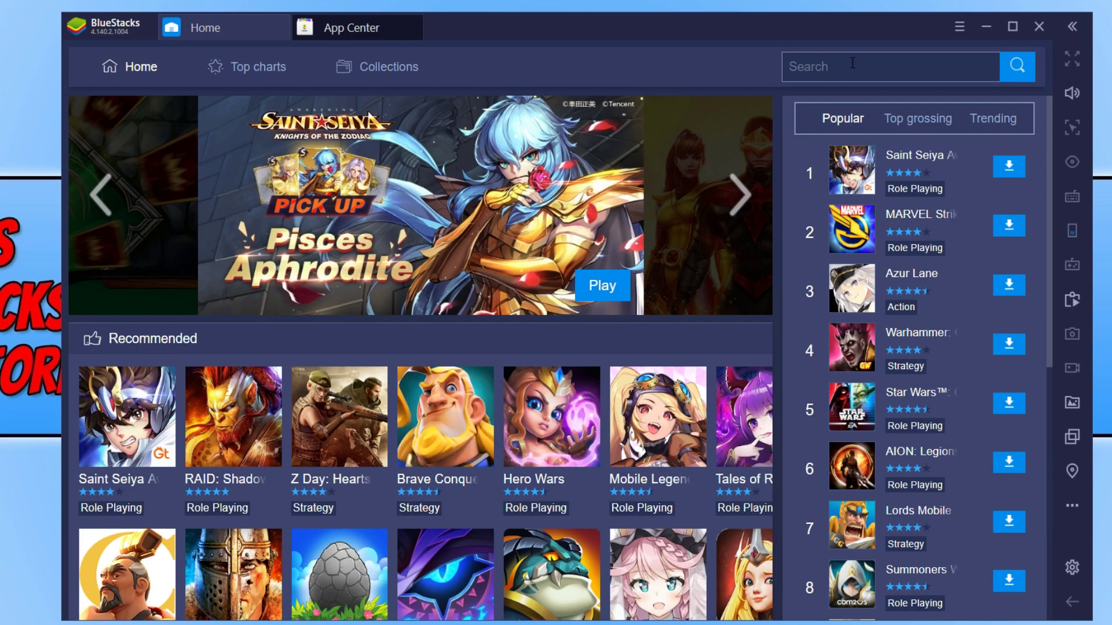
type("call of duty")
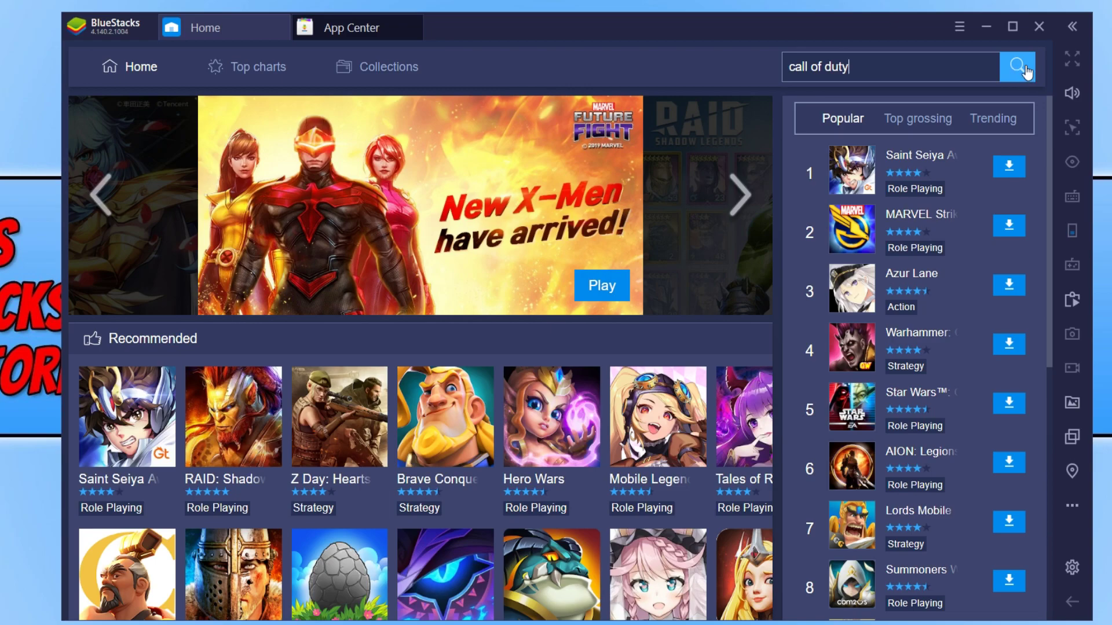
left_click(1018, 67)
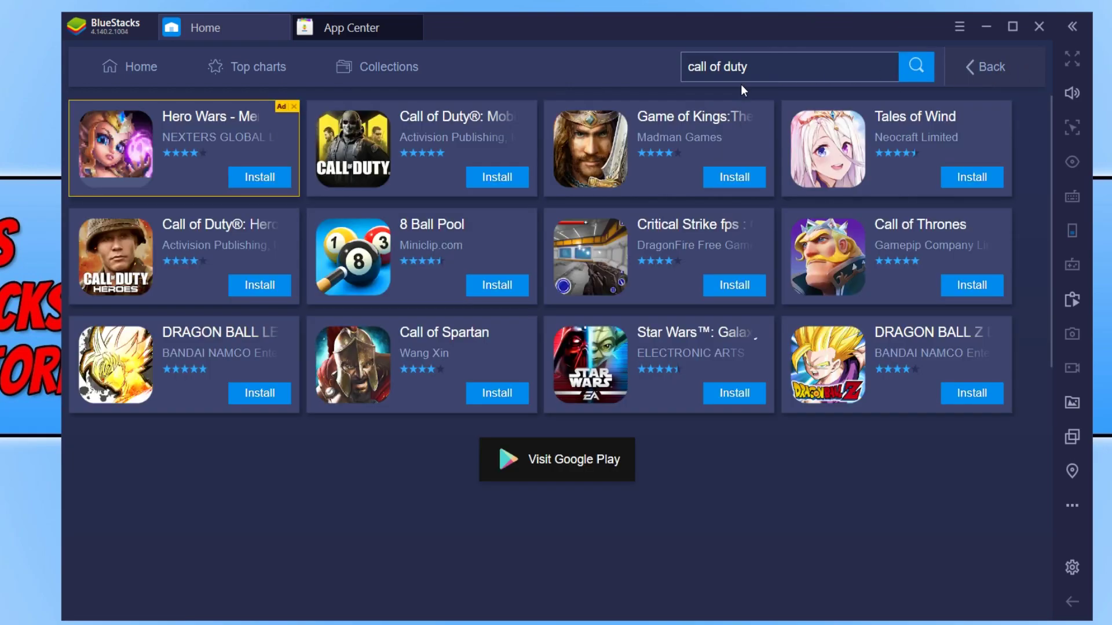
left_click(489, 179)
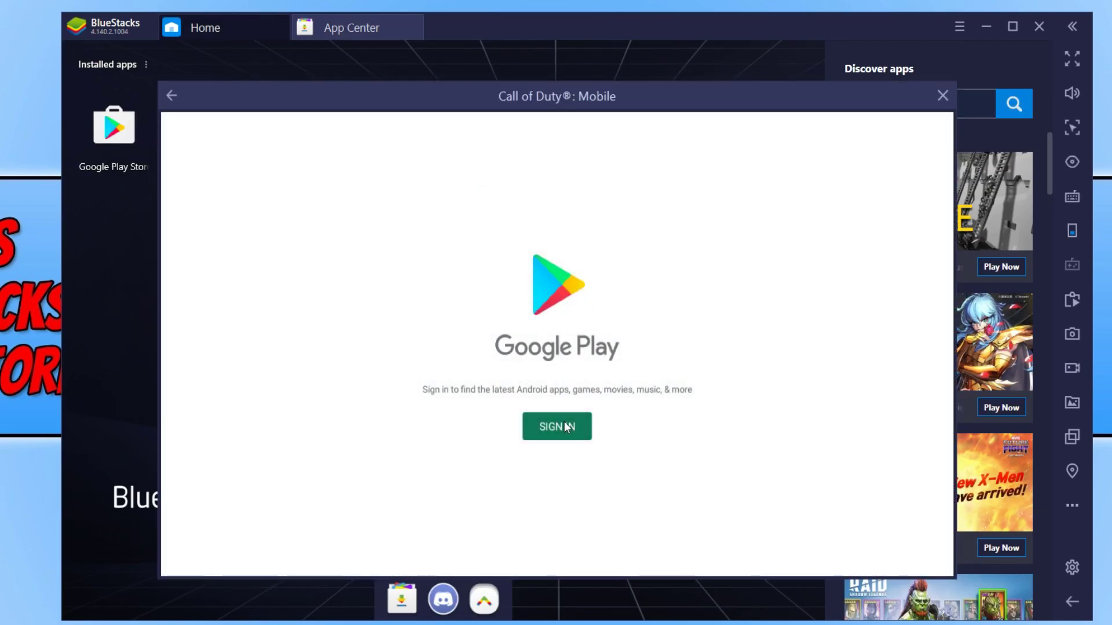
Sign in to Google Play and install Call of Duty: Mobile from its store page.
left_click(571, 428)
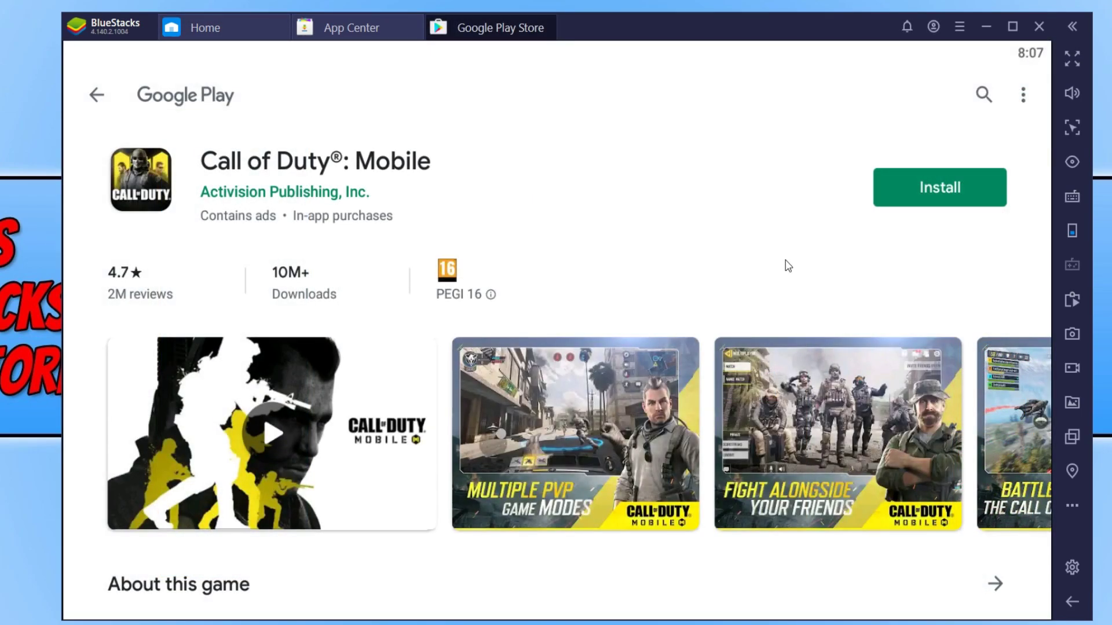
left_click(942, 194)
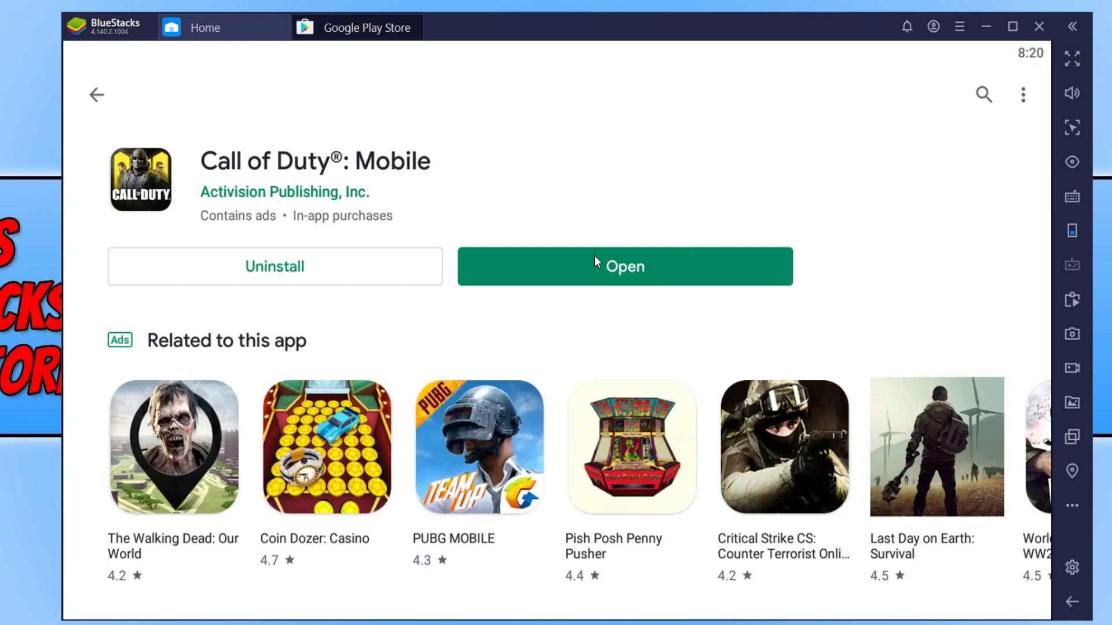
Launch Call of Duty: Mobile and save its game controls key mapping.
left_click(679, 270)
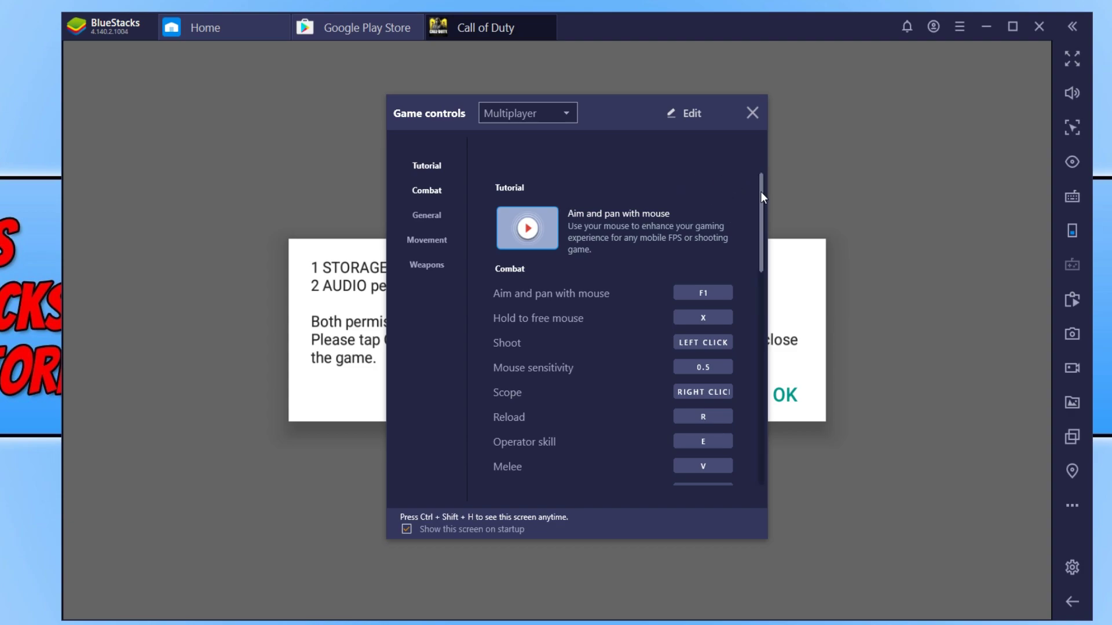
left_click_drag(761, 197, 762, 398)
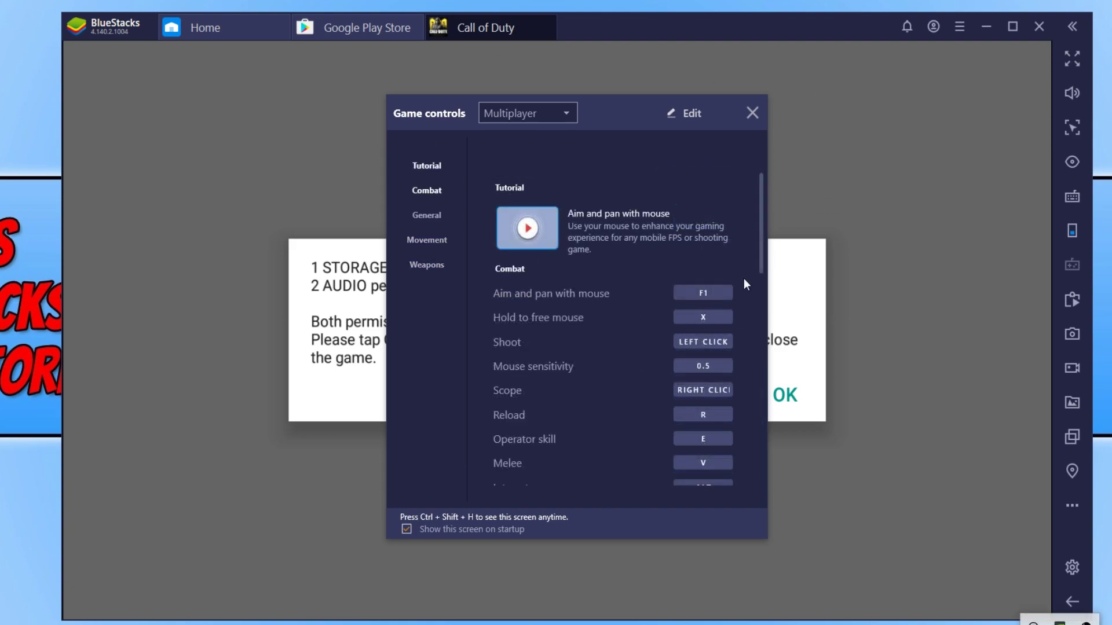
left_click(692, 114)
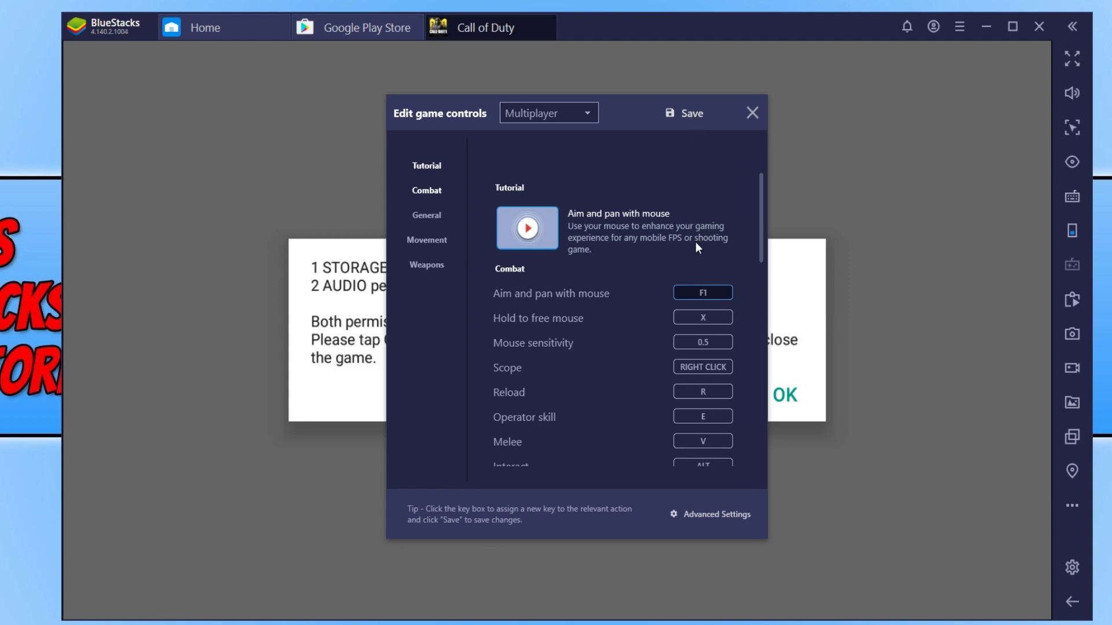
mouse_move(758, 193)
left_mouse_down()
mouse_move(756, 293)
mouse_move(748, 184)
left_mouse_up()
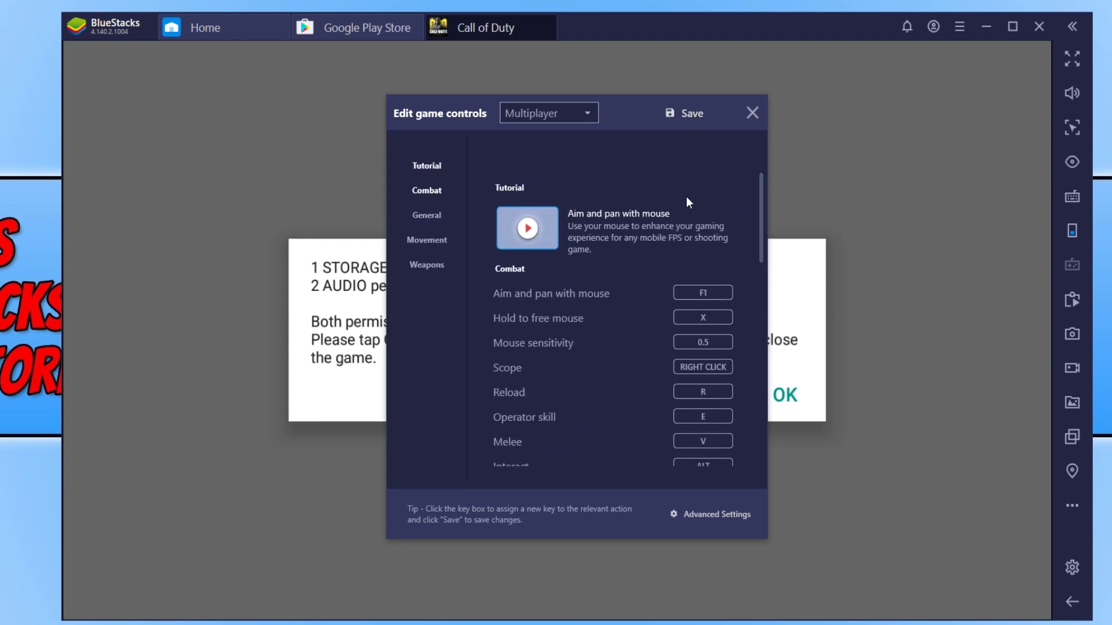
left_click(693, 113)
Dismiss the controls overview, allow storage and audio access, and hide keymap hints with Ctrl+Shift+F6.
left_click(753, 111)
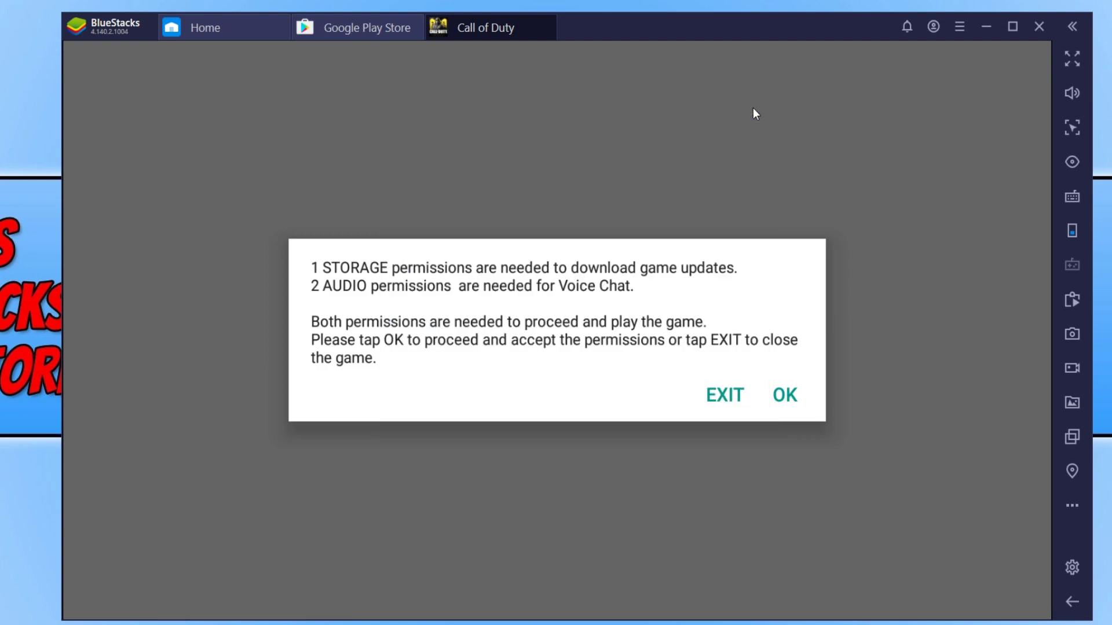
left_click(785, 396)
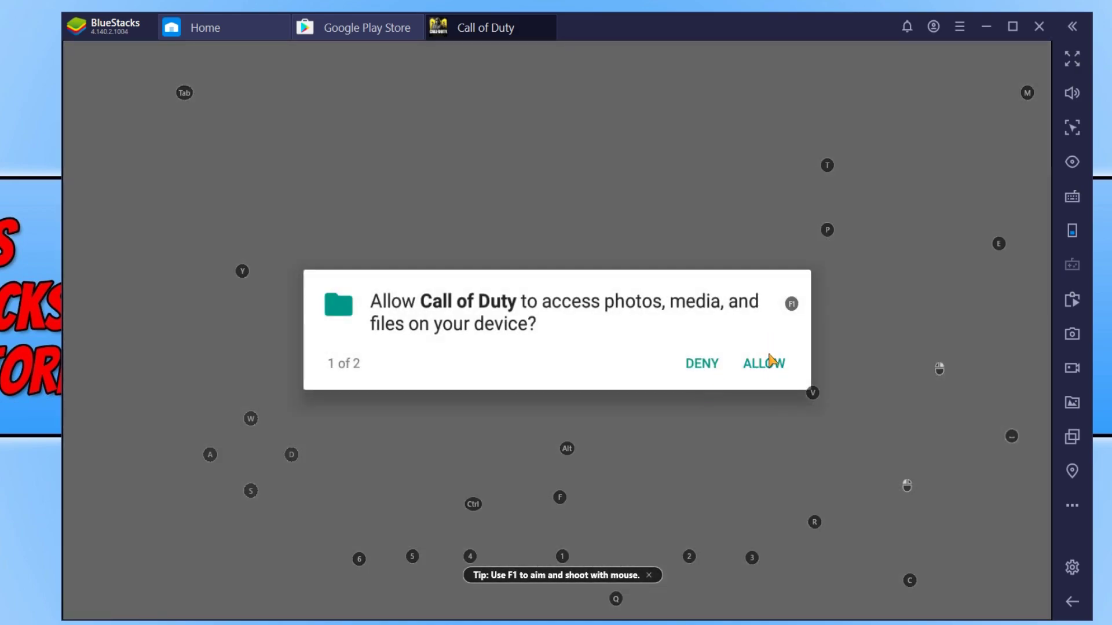
left_click(766, 366)
left_click(700, 365)
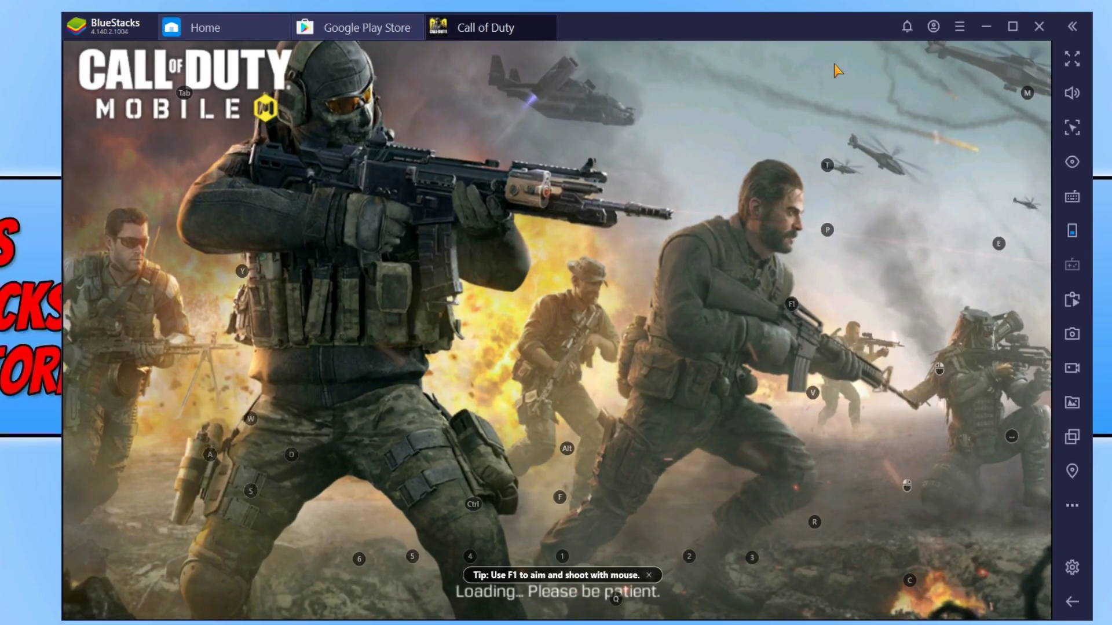
key("ctrl+shift+F6")
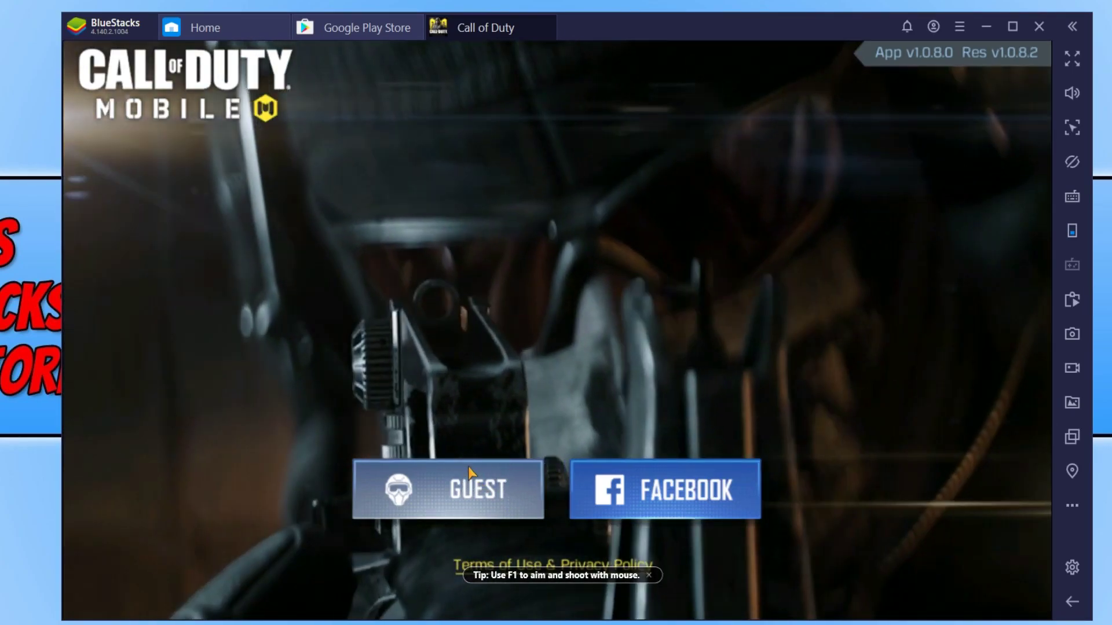
Play as Guest, name the character 'cs', and confirm to start the tutorial.
left_click(458, 482)
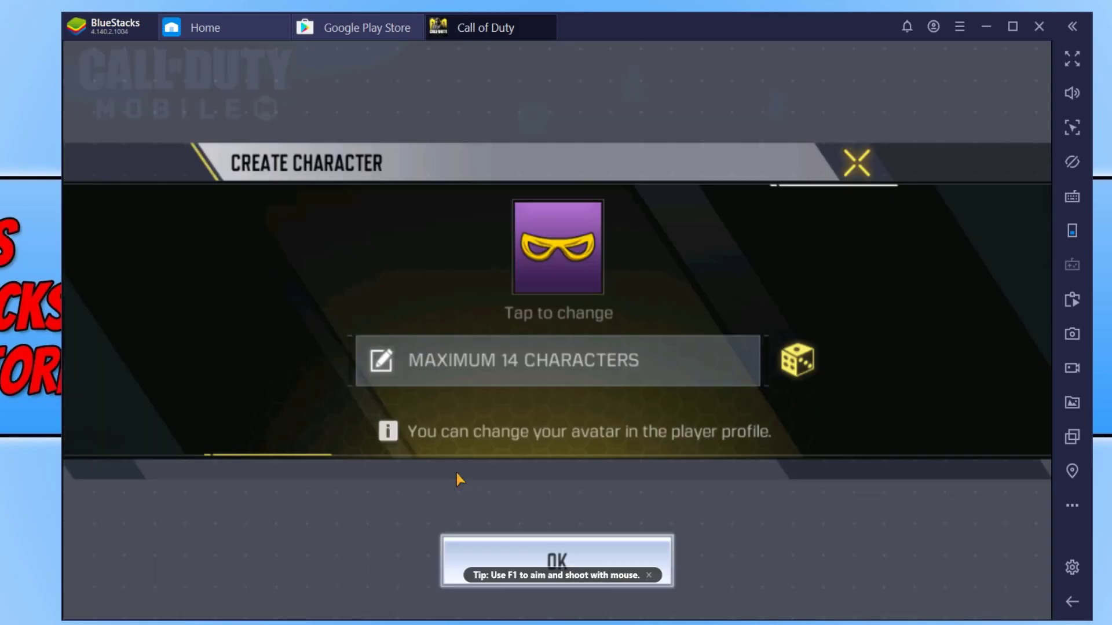
left_click(568, 364)
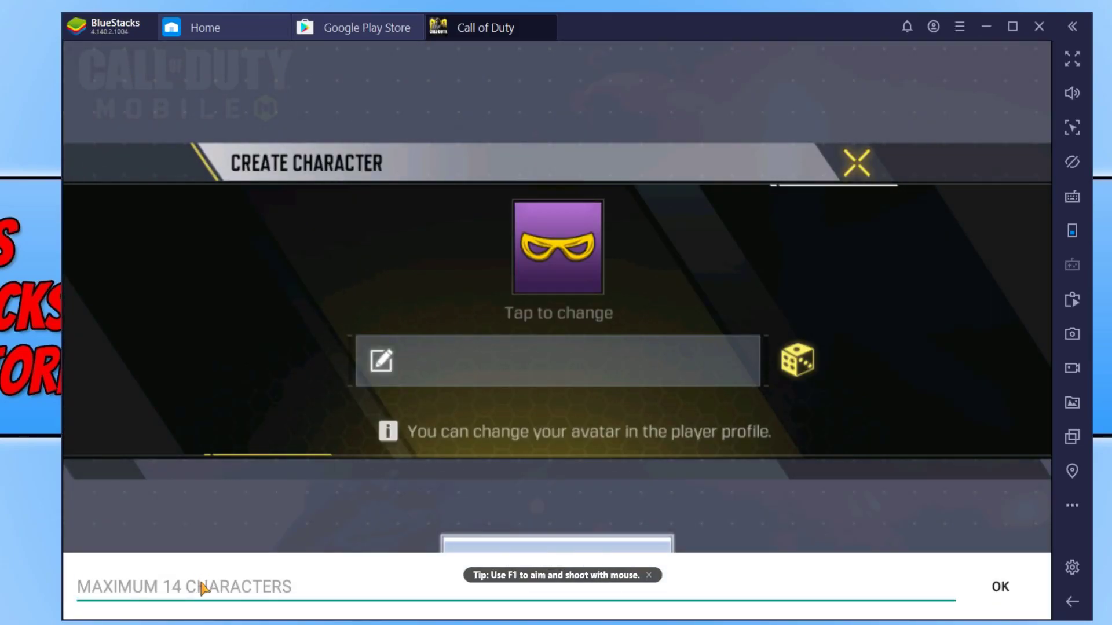
type("cs1298")
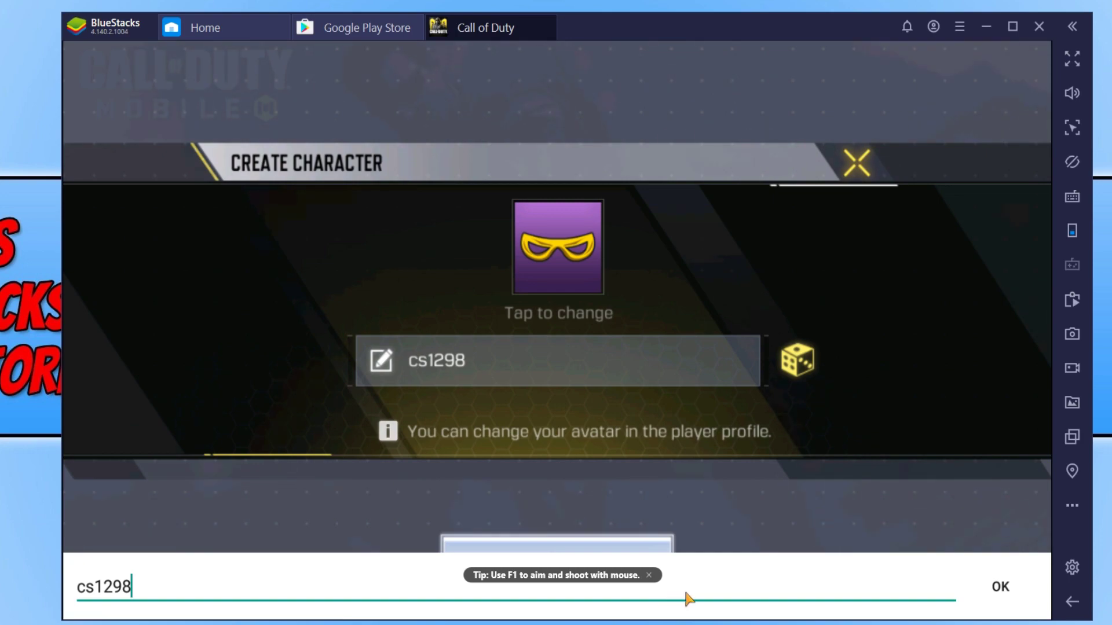
left_click(1000, 587)
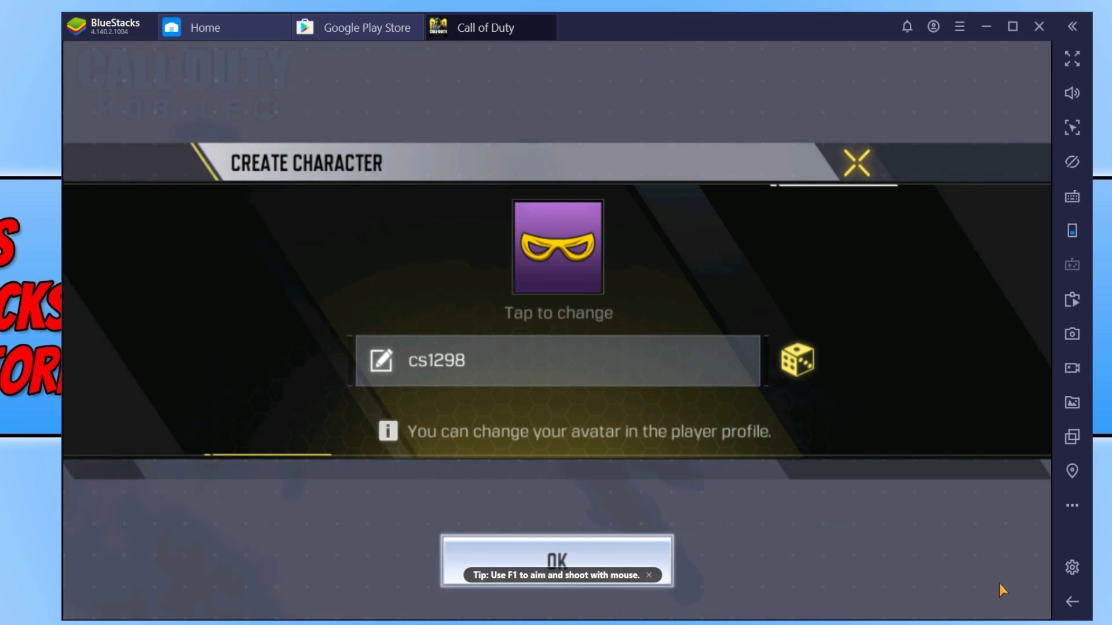
left_click(570, 557)
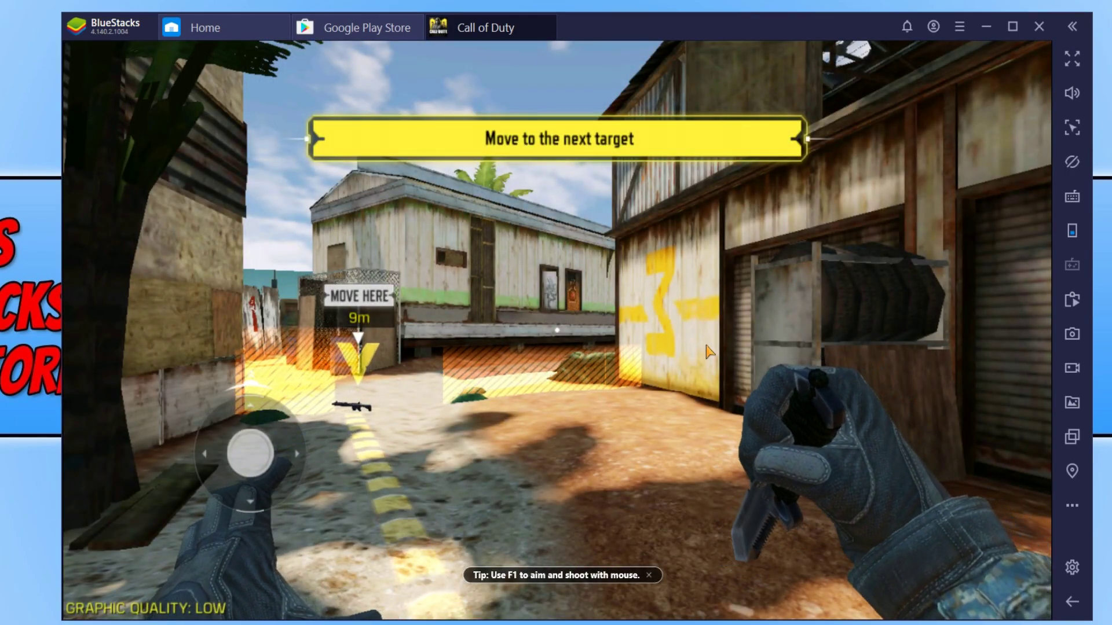
Look around to face the first MOVE HERE marker and show the keyboard controls overlay.
key("F1")
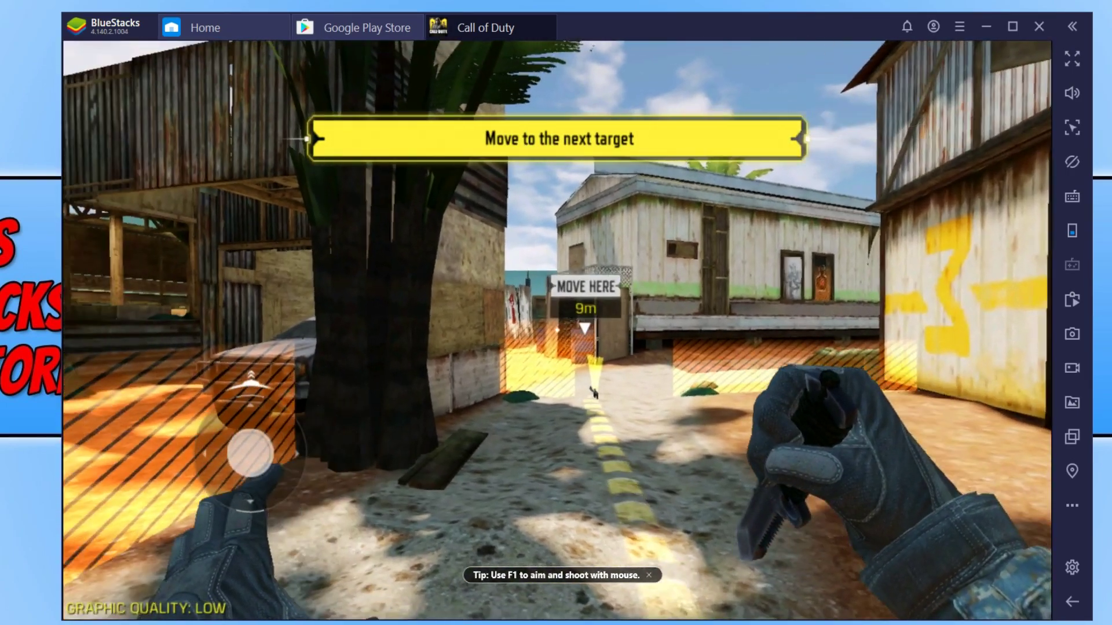
key("w")
key("d")
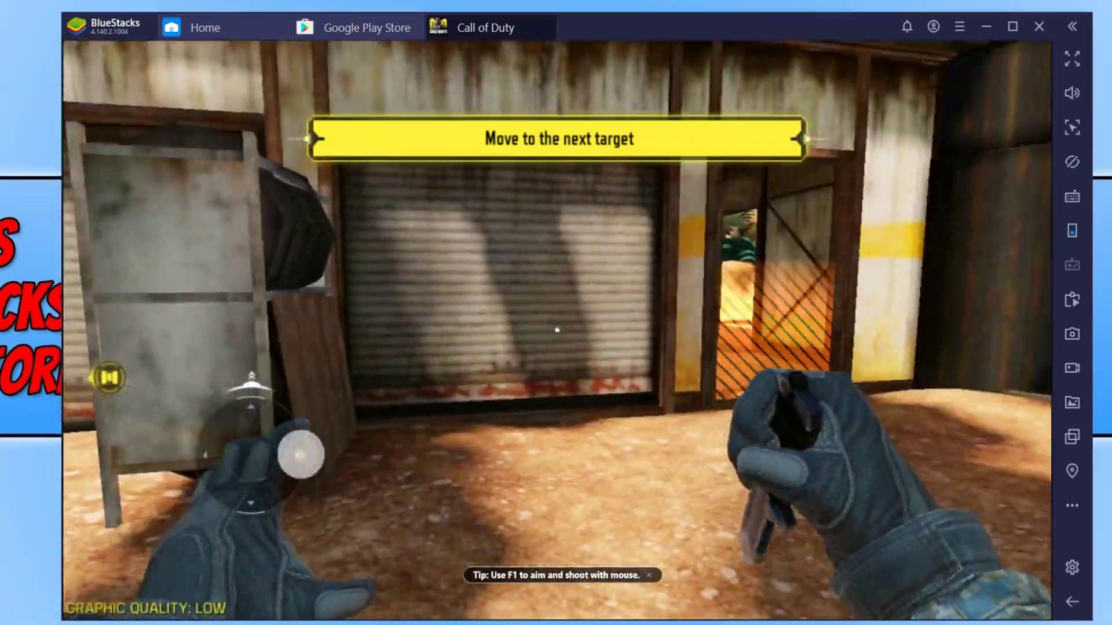
key("a")
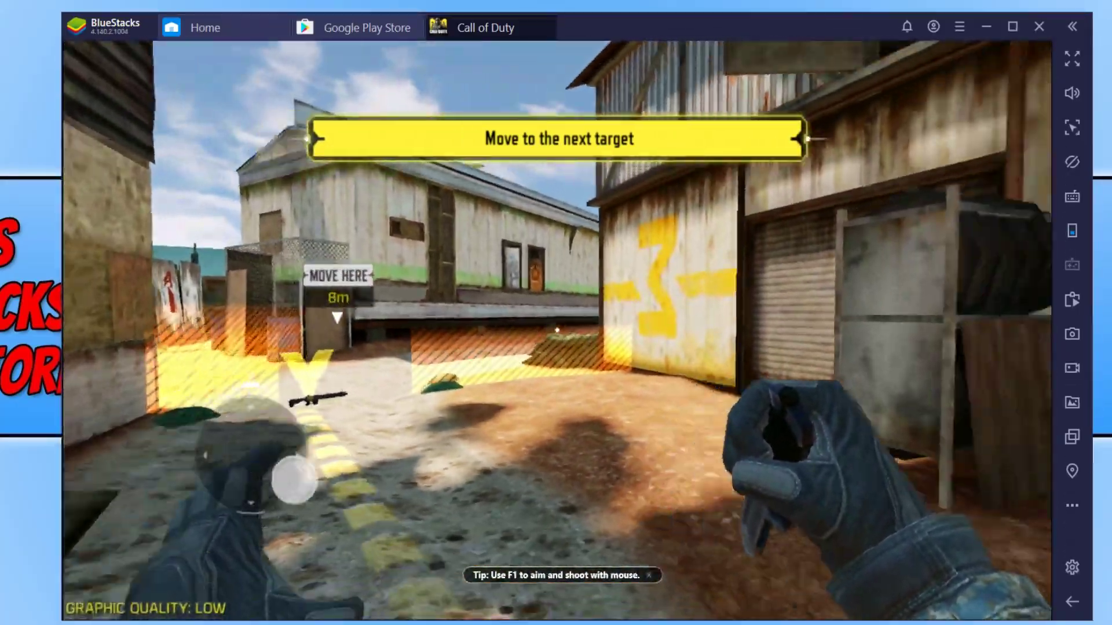
key("d")
key("a")
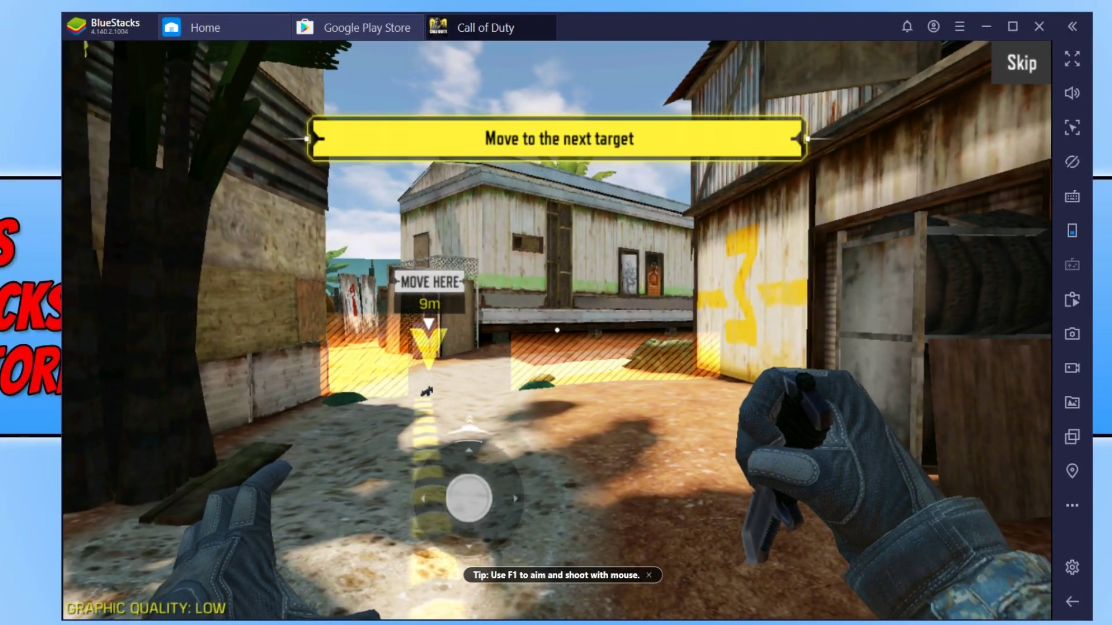
key("ctrl+shift+F6")
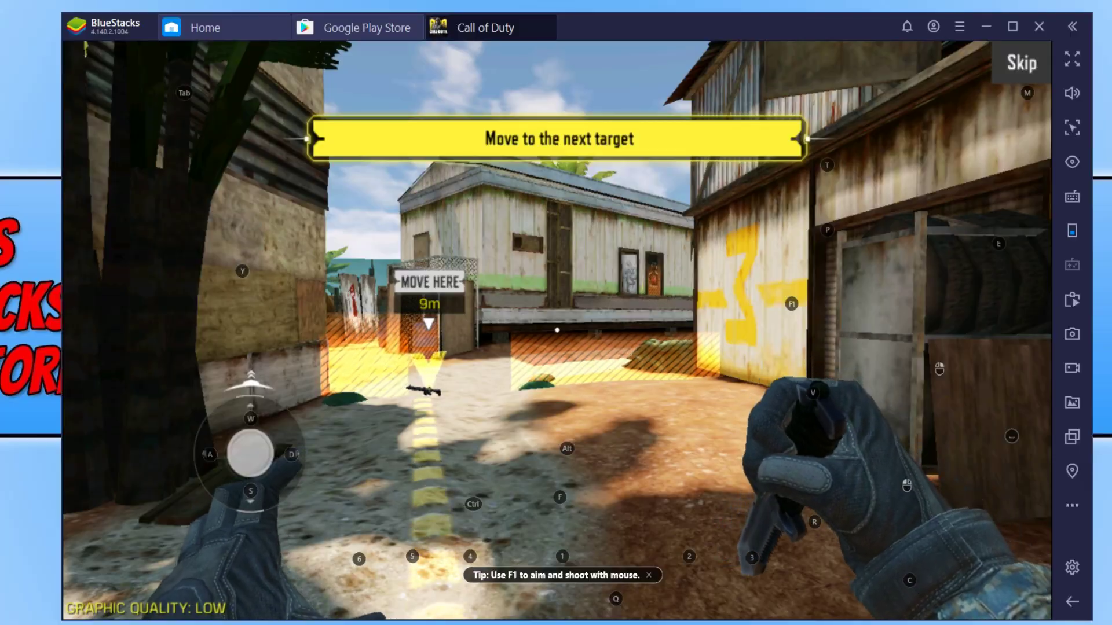
Walk through the MOVE HERE markers and pick up the Assault Rifle with F.
key("w")
key("a")
key("w")
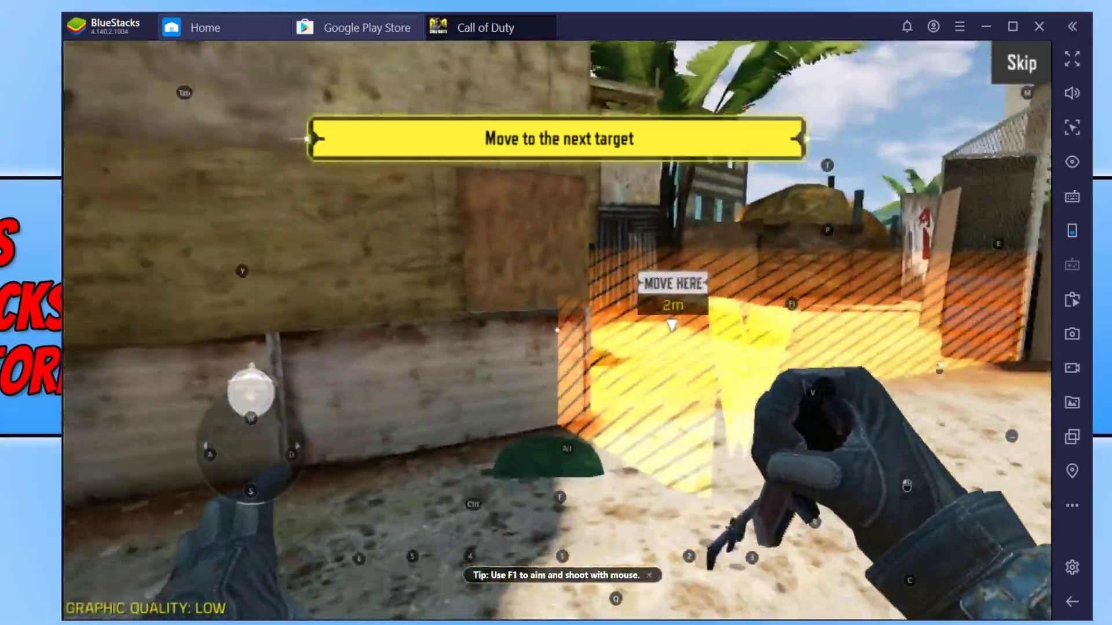
key("w")
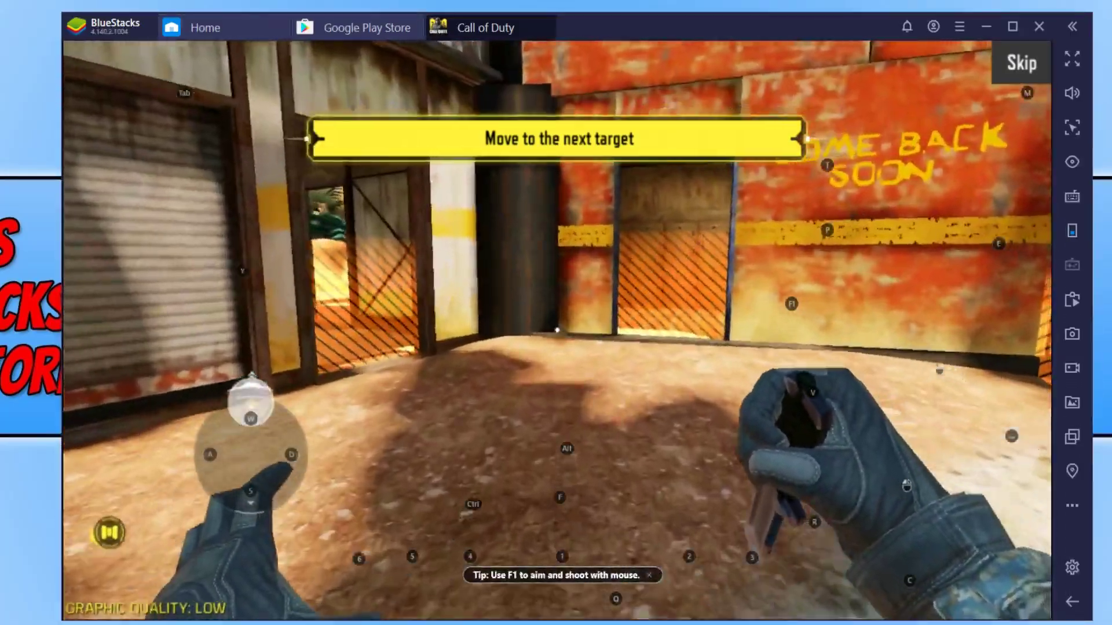
key("a")
key("w")
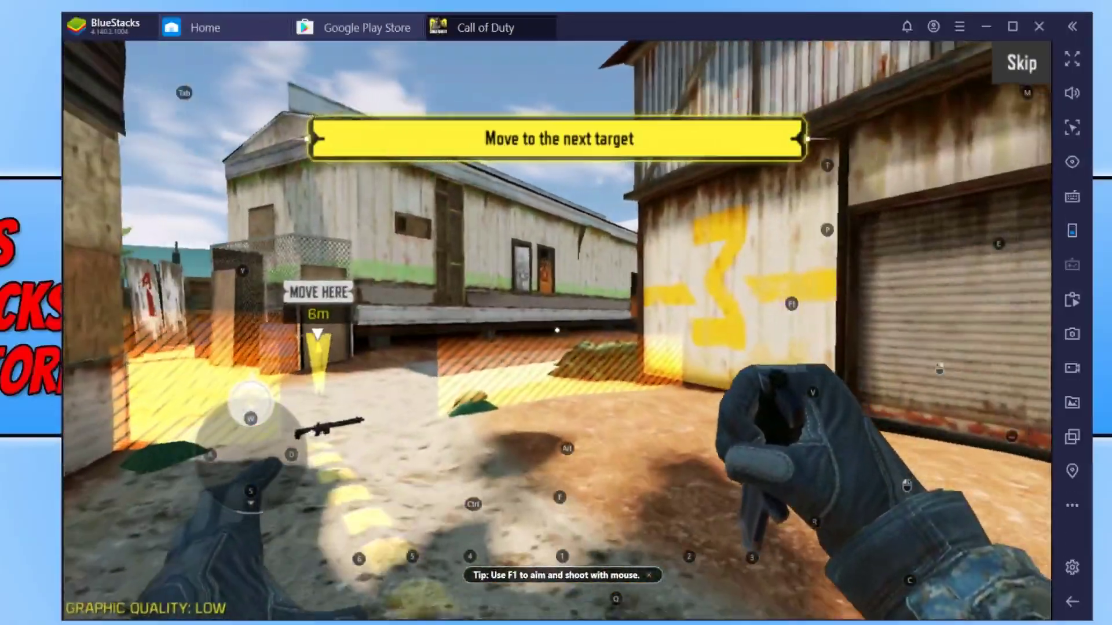
key("w")
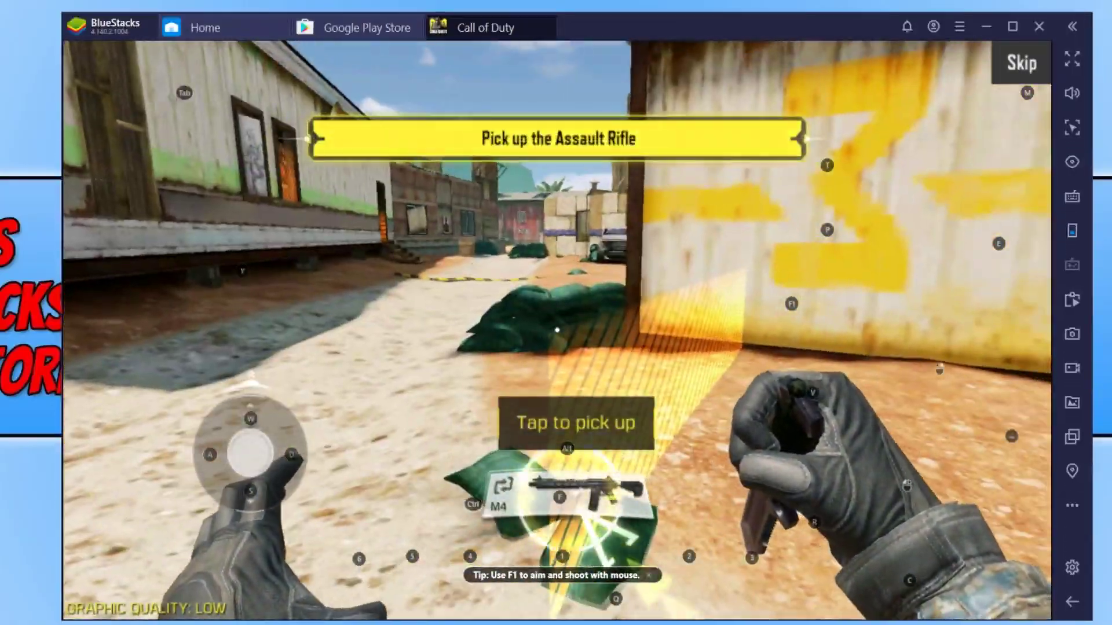
key("f")
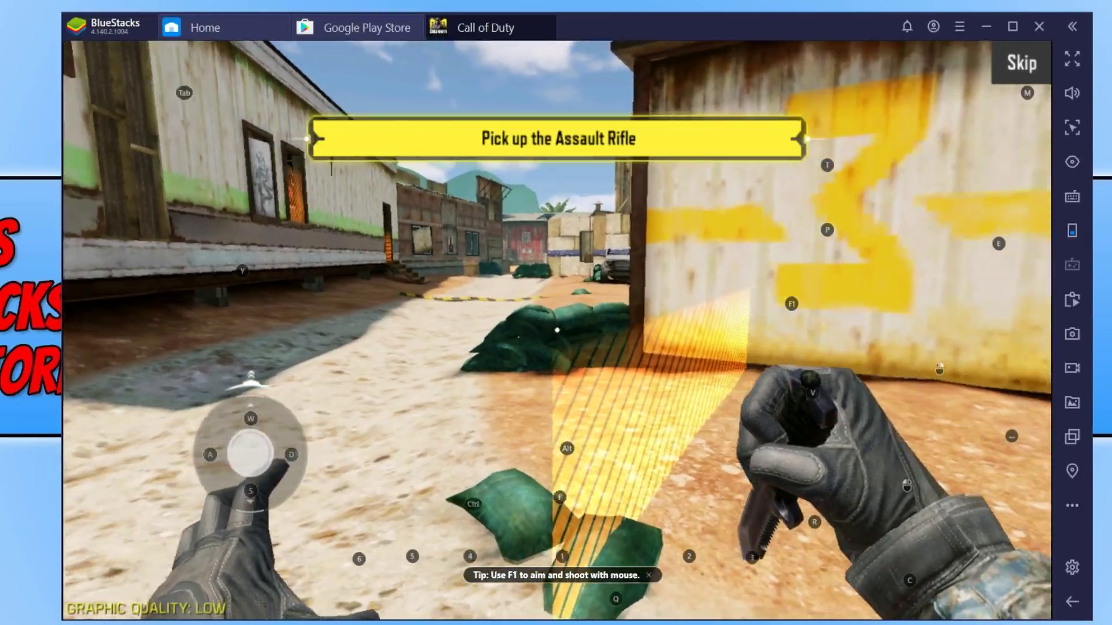
Turn and advance toward the next target at the building marked 3.
key("d")
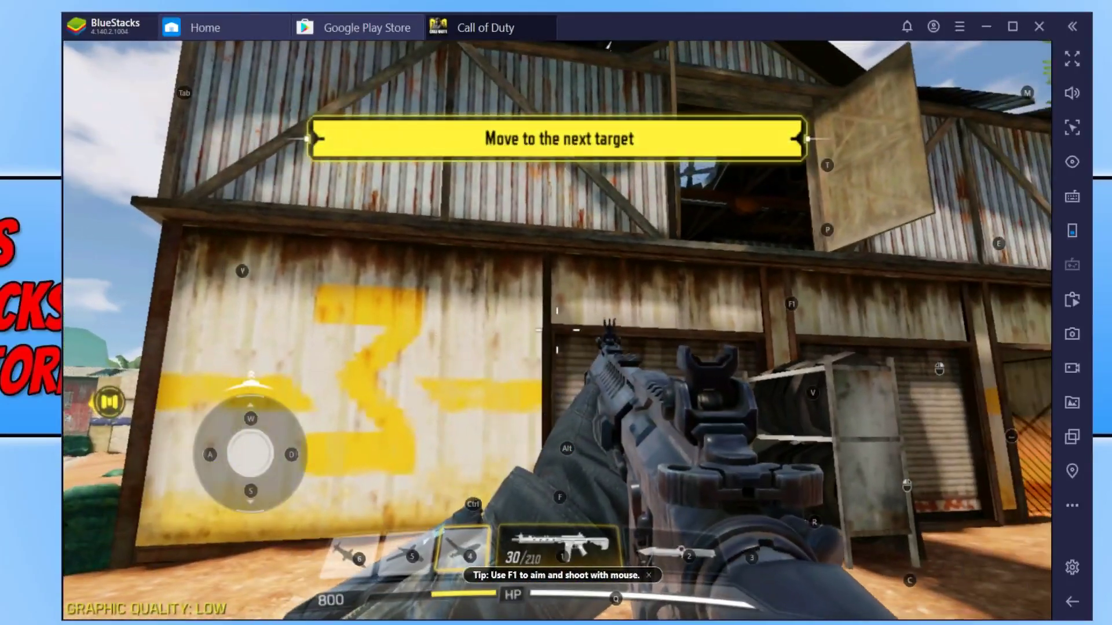
key("w")
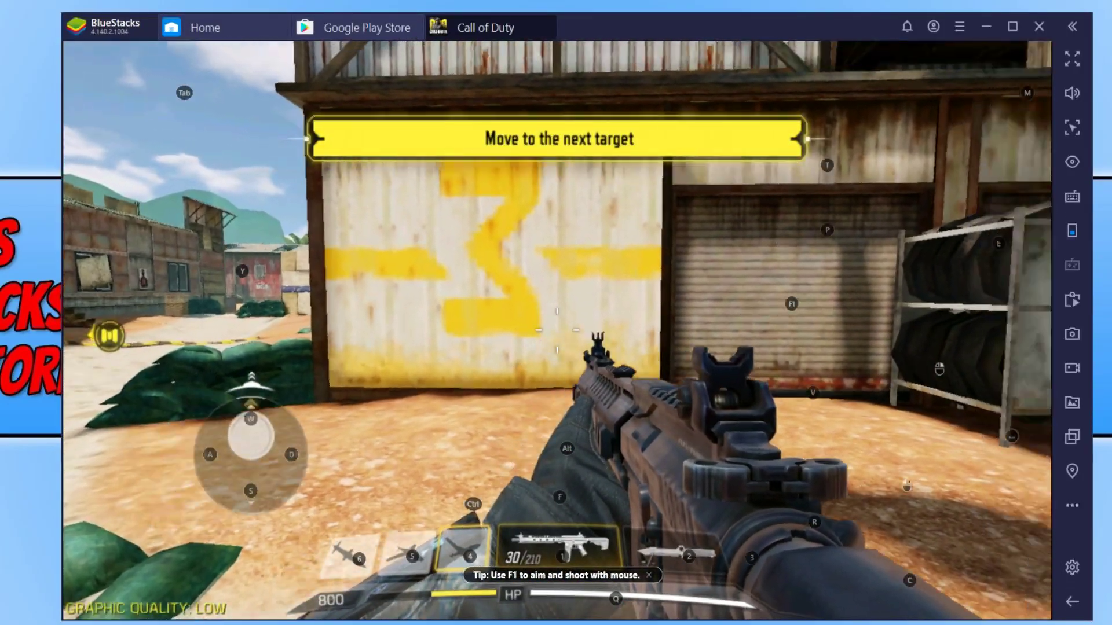
key("w")
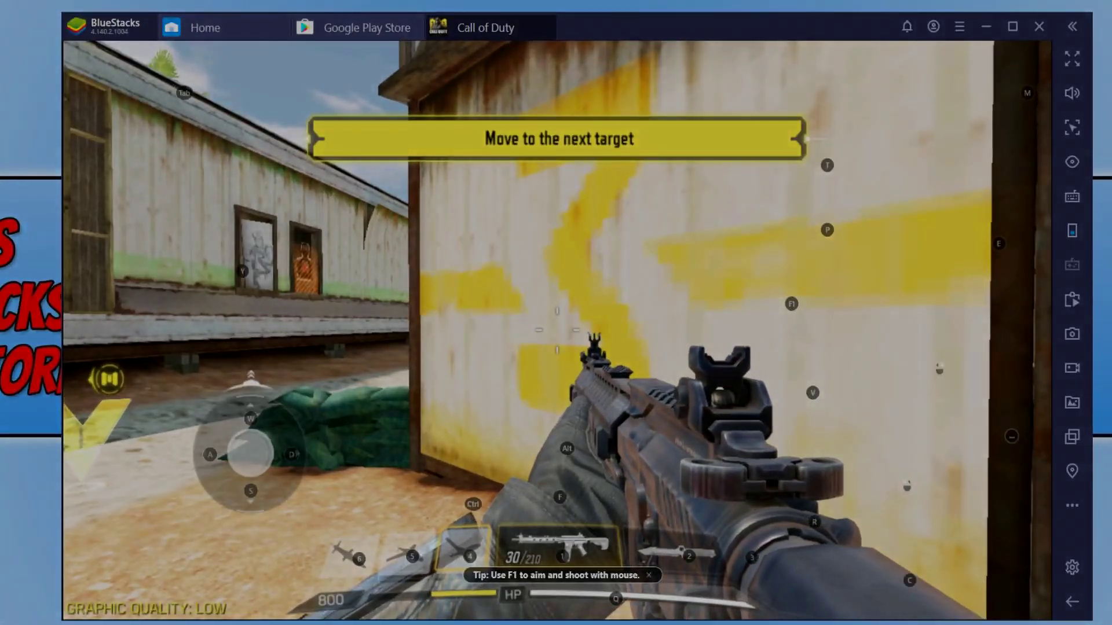
key("w")
key("a")
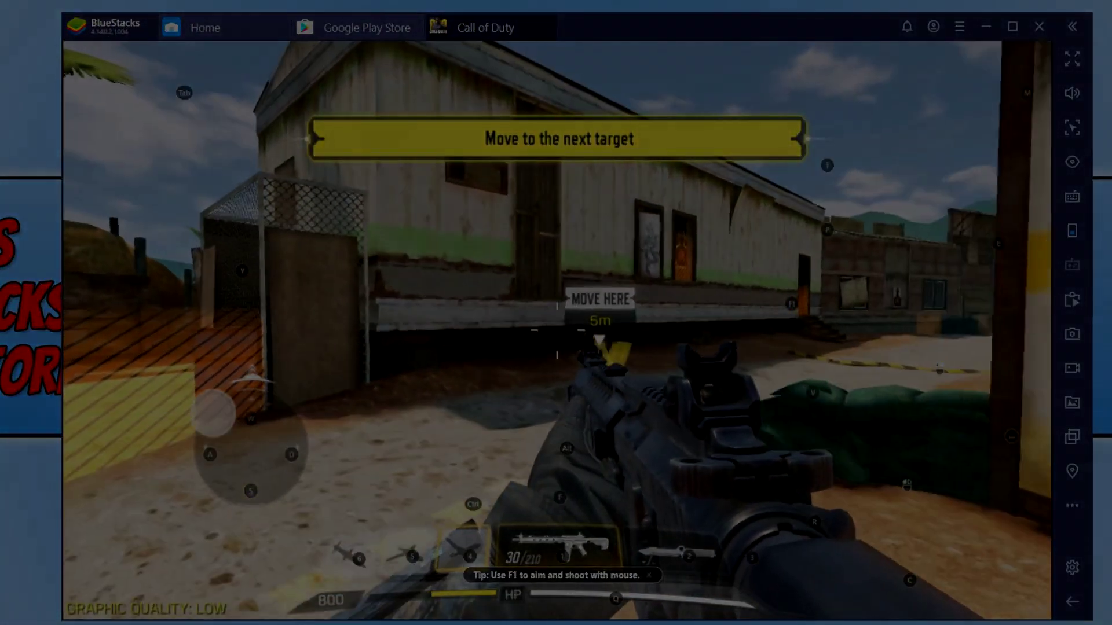